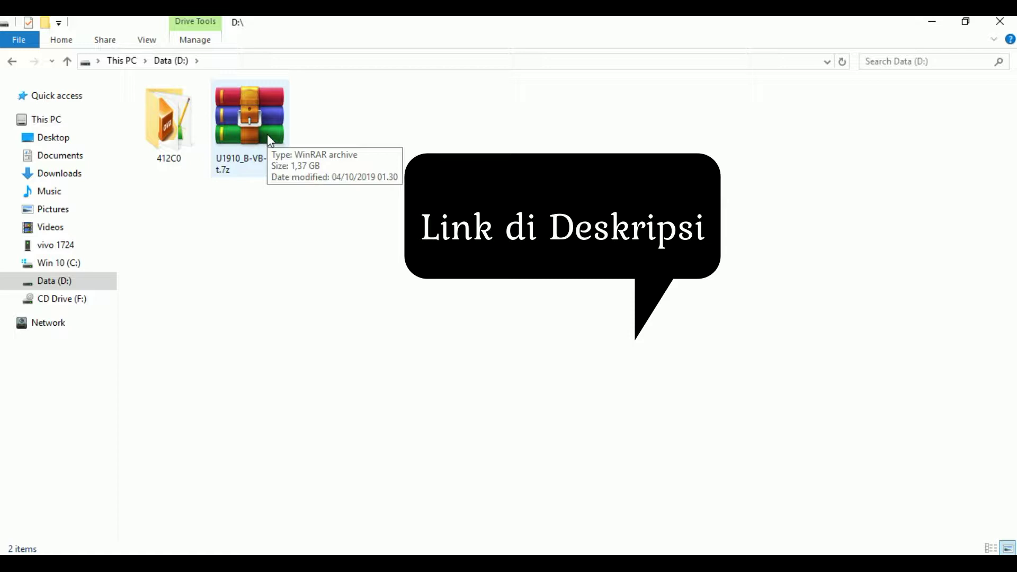
# Step: Check the file size of the U1910_B-VB-64bit.7z archive in its properties, and refresh the D: drive listing
pyautogui.click(380, 455)
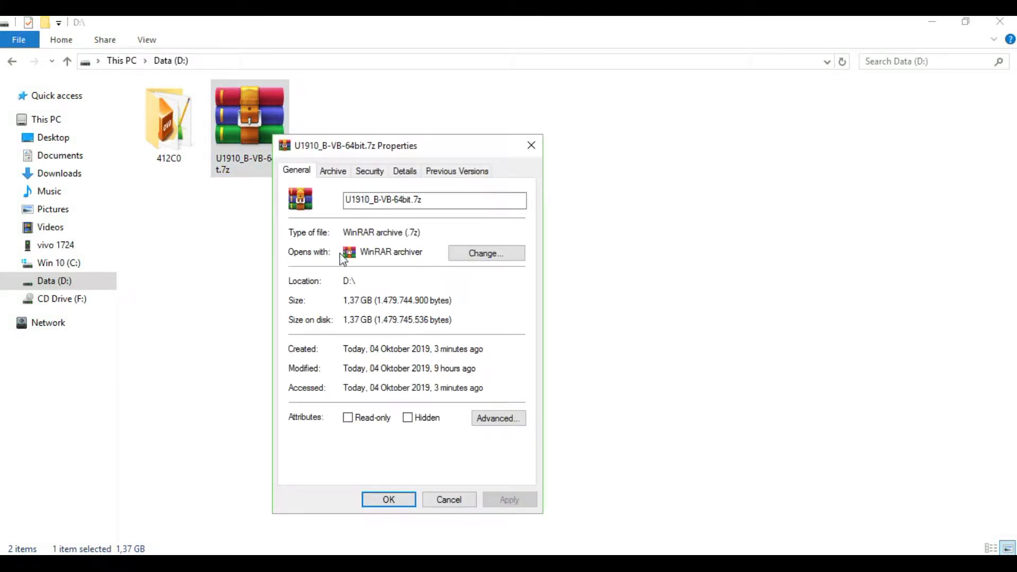
pyautogui.moveTo(377, 301); pyautogui.dragTo(336, 315)
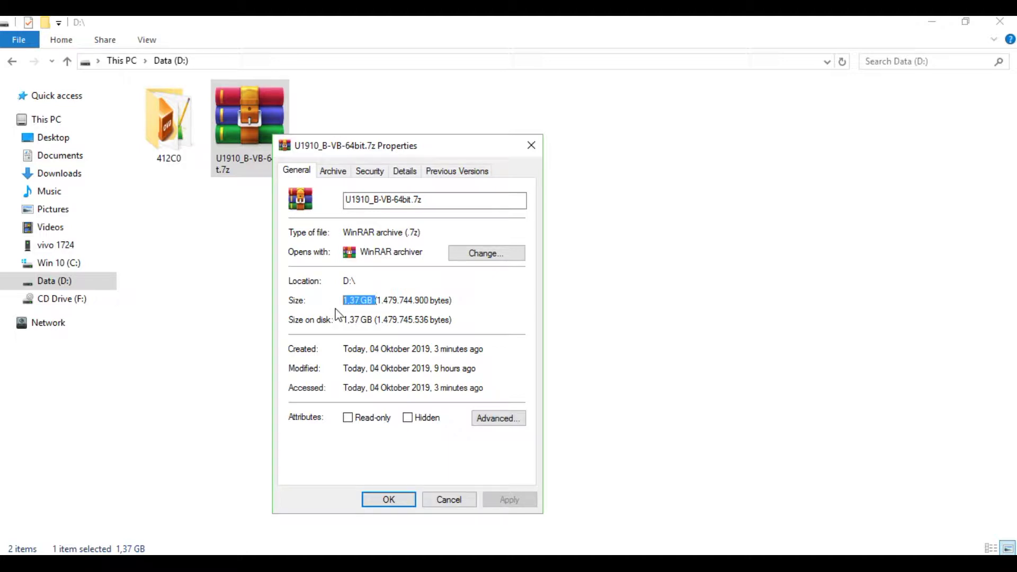
pyautogui.click(390, 499)
pyautogui.rightClick(392, 163)
pyautogui.click(418, 218)
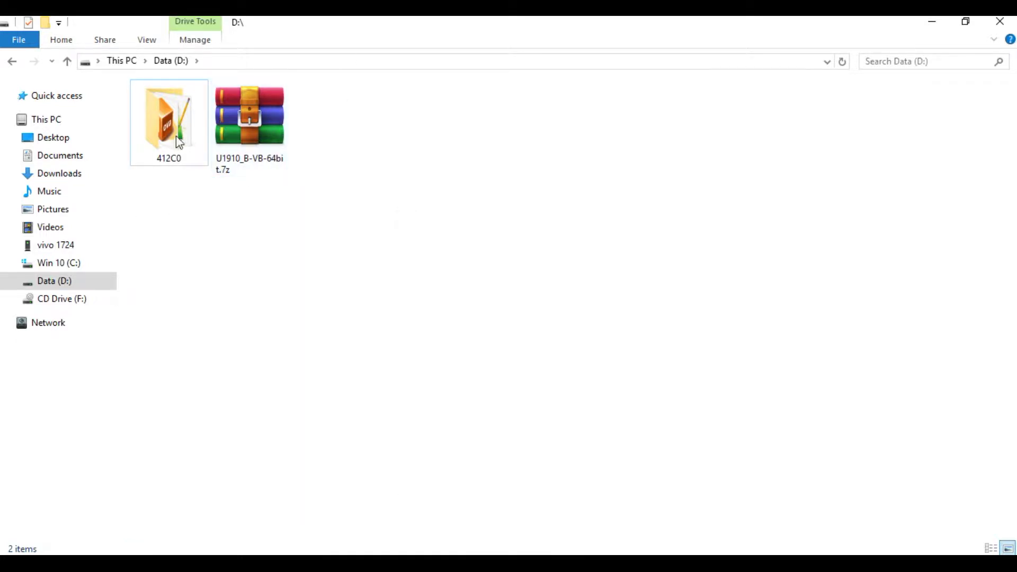
# Step: Extract the U1910_B-VB-64bit.7z archive directly into the D: drive and refresh the folder listing
pyautogui.rightClick(247, 126)
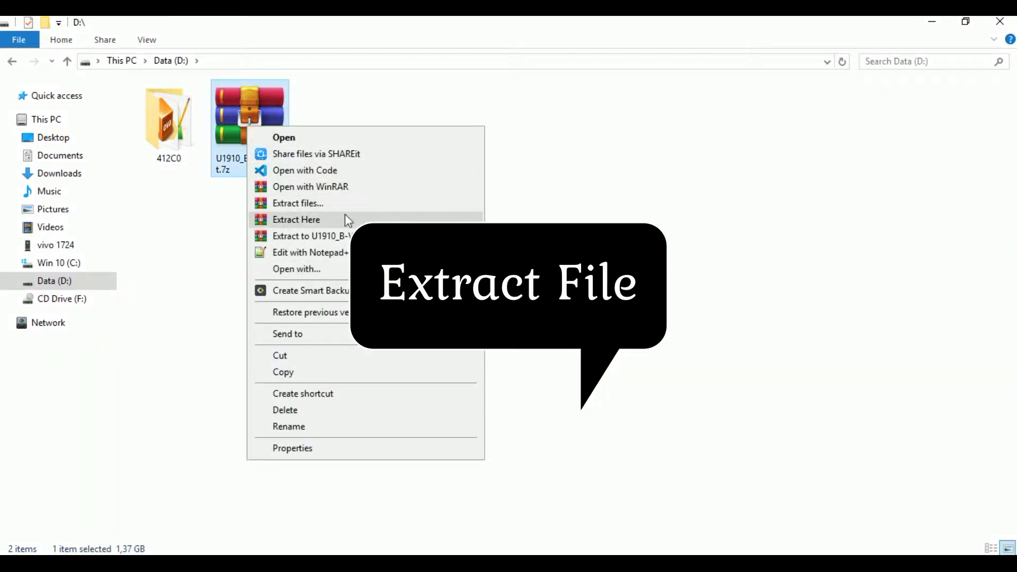
pyautogui.click(324, 221)
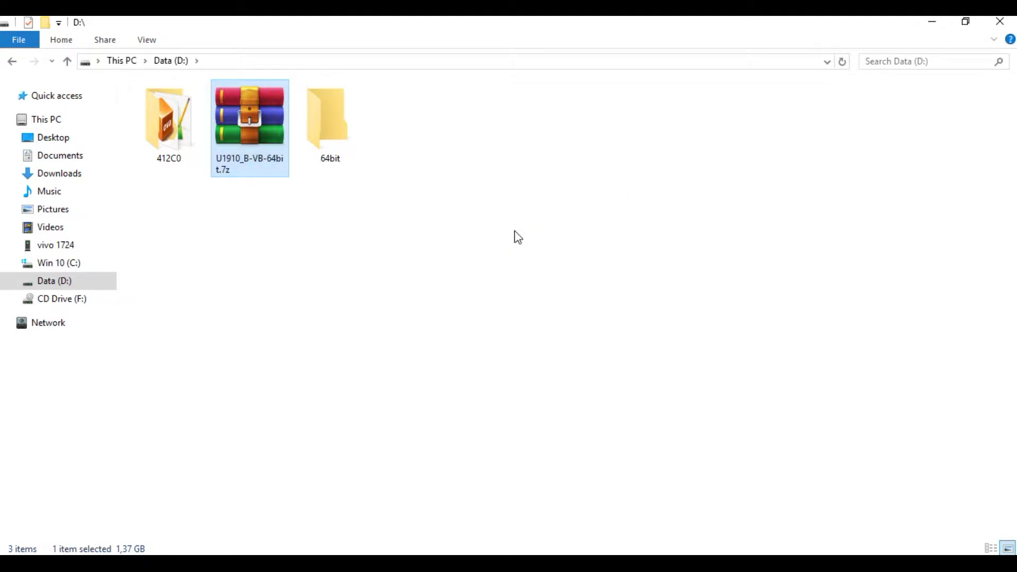
pyautogui.click(513, 236)
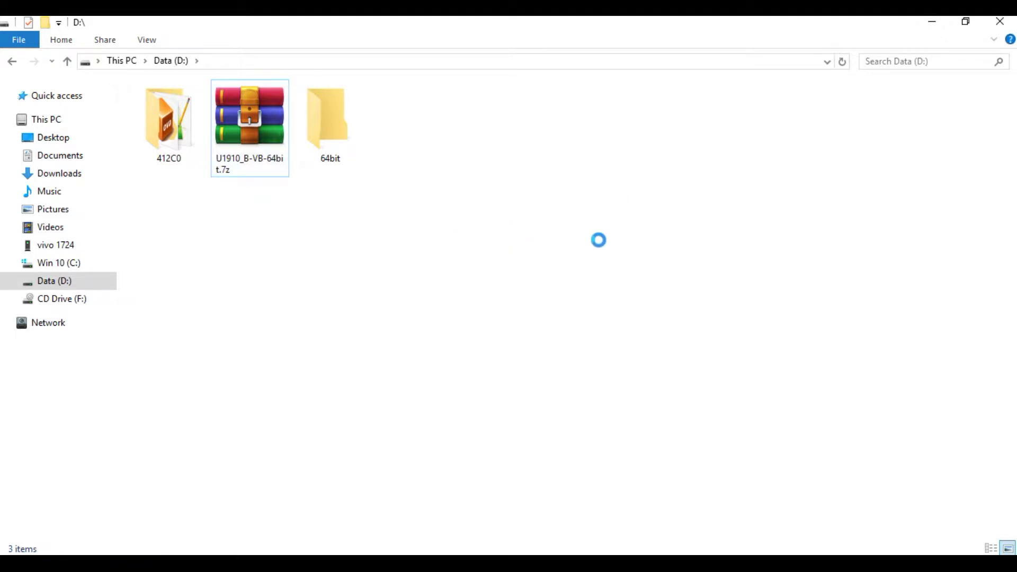
pyautogui.rightClick(515, 231)
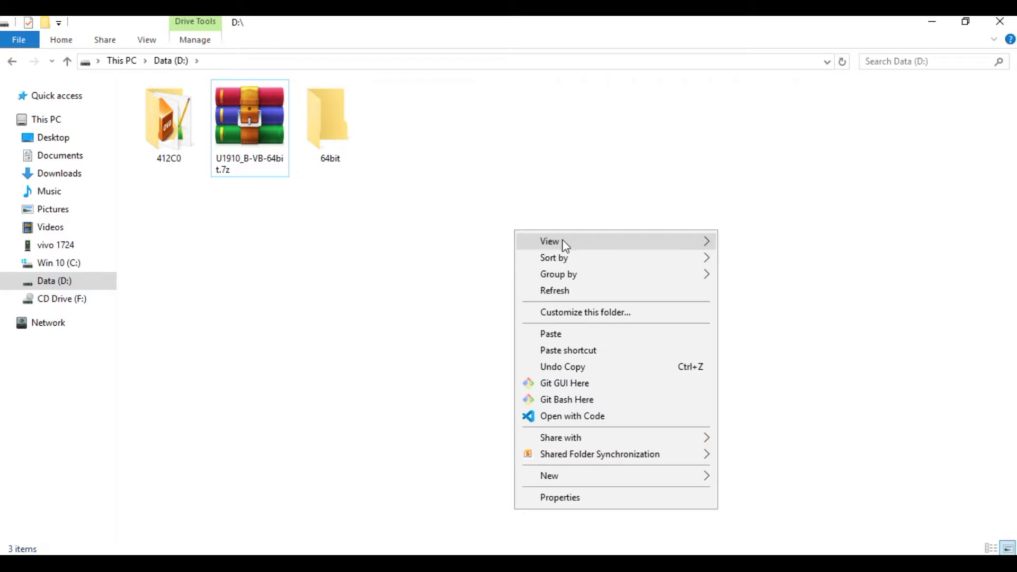
pyautogui.click(560, 290)
# Step: Check the size of the extracted 64bit folder in its properties, close them and refresh the listing
pyautogui.click(170, 161)
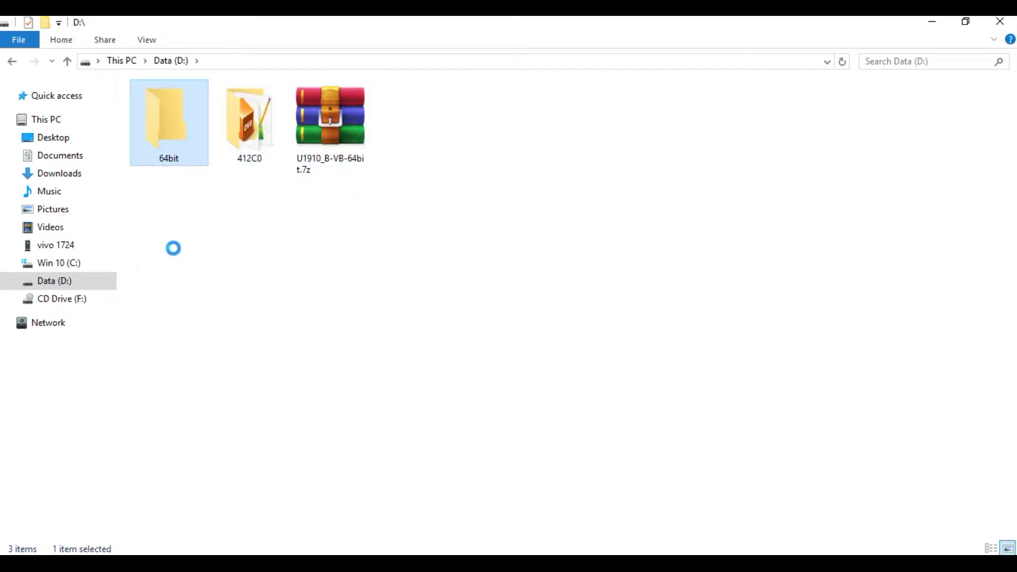
pyautogui.rightClick(180, 178)
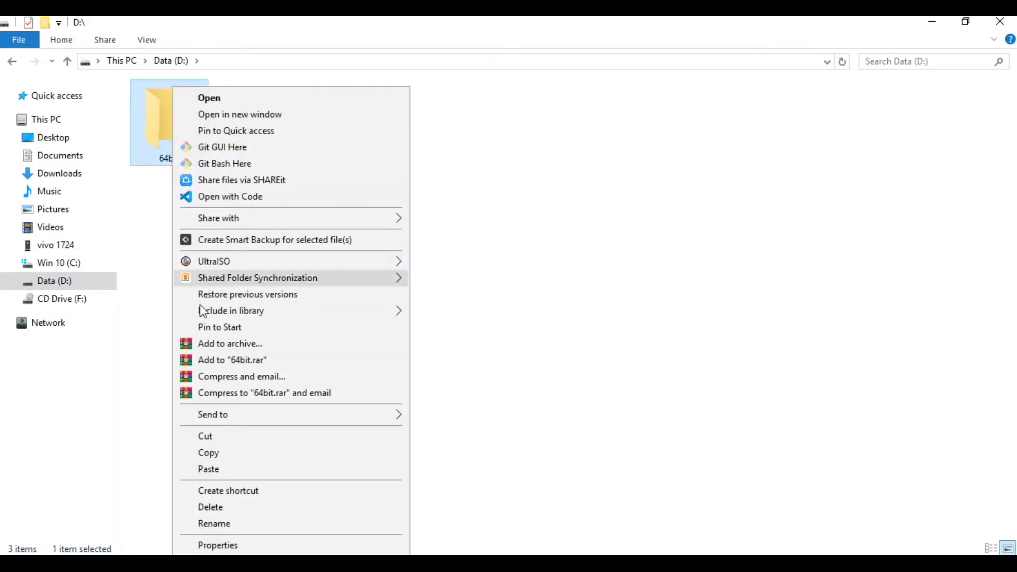
pyautogui.click(218, 546)
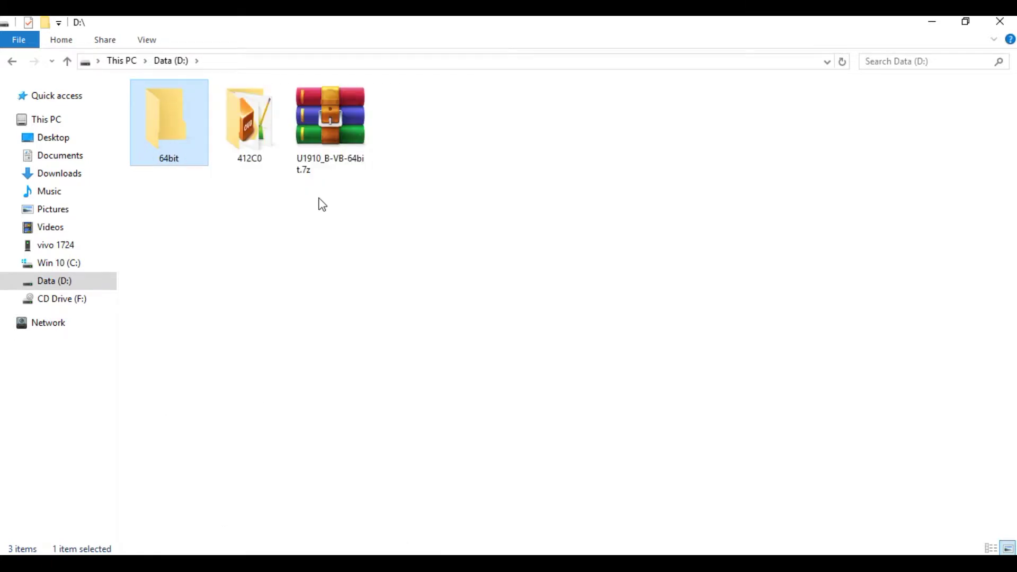
pyautogui.moveTo(278, 272); pyautogui.dragTo(196, 287)
pyautogui.click(262, 278)
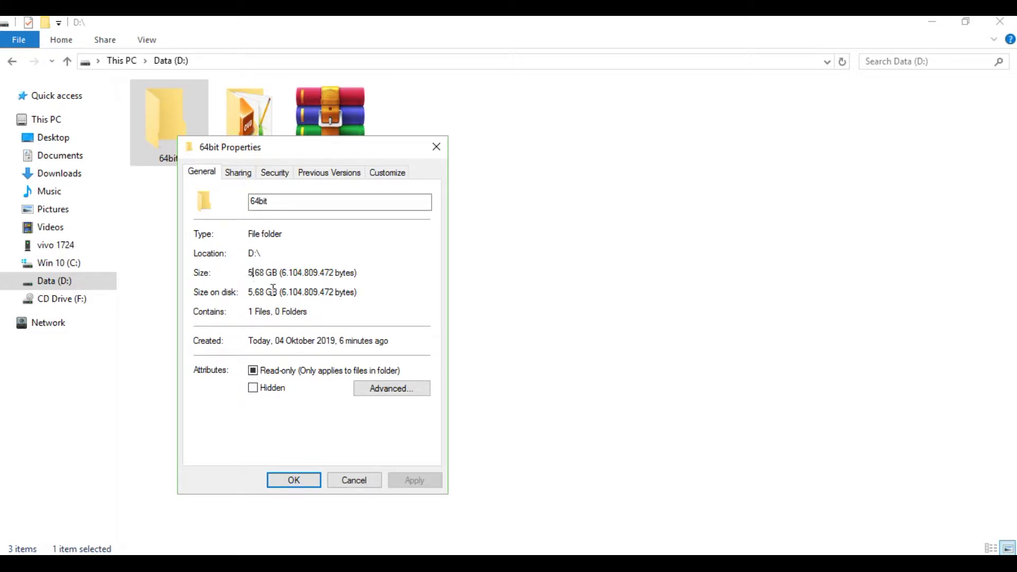
pyautogui.click(294, 480)
pyautogui.rightClick(325, 251)
pyautogui.click(352, 307)
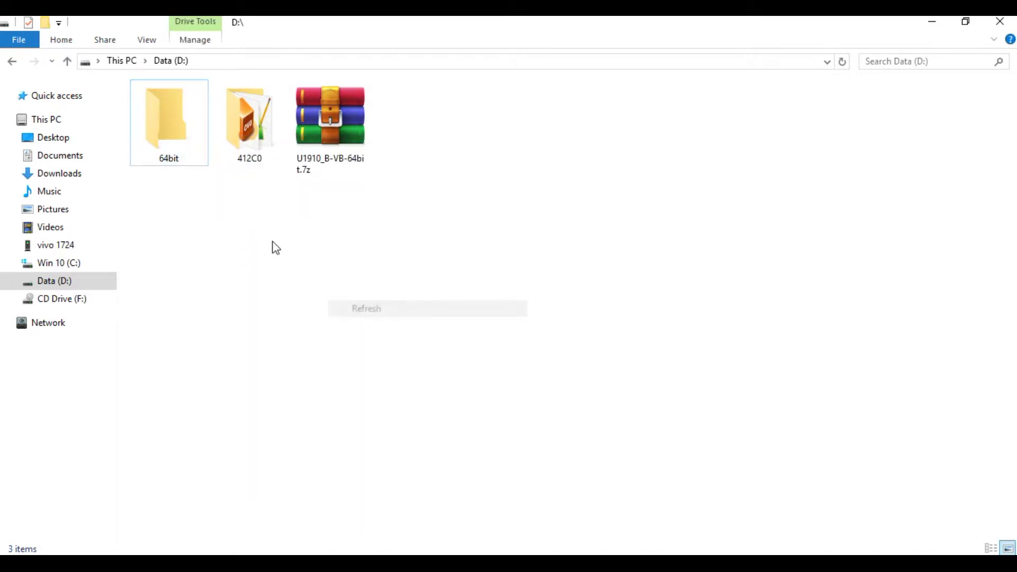
# Step: Open the 64bit folder and examine the size of the Ubuntu 19.10 Beta (64bit).vdi disk image
pyautogui.doubleClick(183, 119)
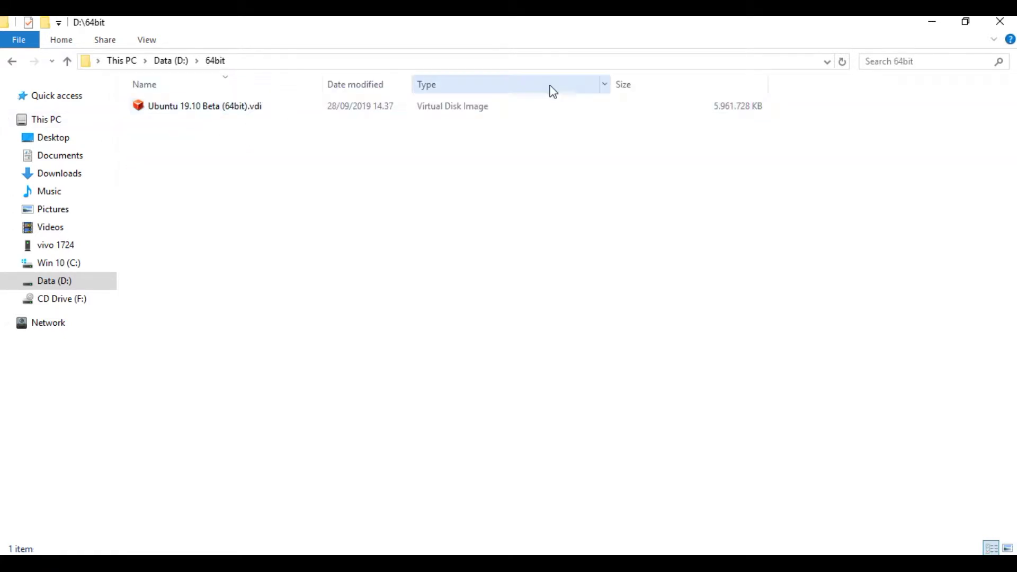
pyautogui.click(638, 105)
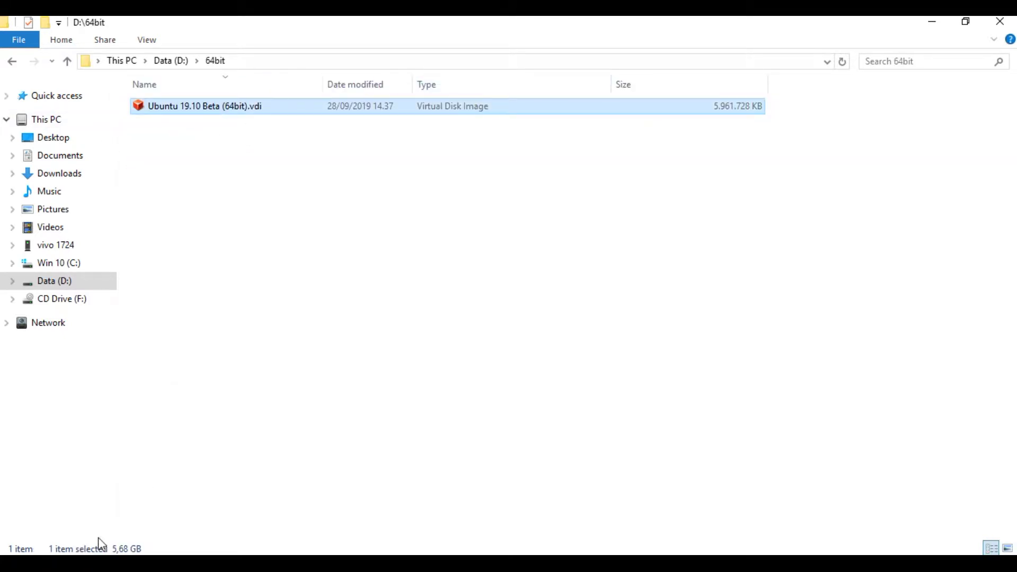
pyautogui.rightClick(282, 141)
pyautogui.click(321, 200)
pyautogui.click(318, 105)
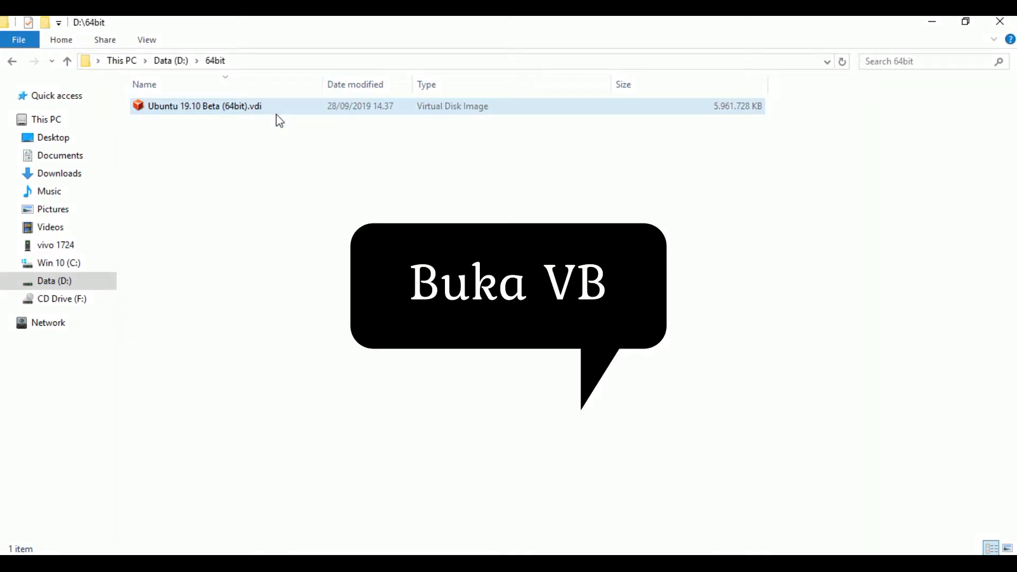
# Step: Switch to VirtualBox and begin a new virtual machine named Ubuntu, keeping the recommended 1024 MB of memory
pyautogui.click(258, 454)
pyautogui.hotkey('alt', 'Tab')
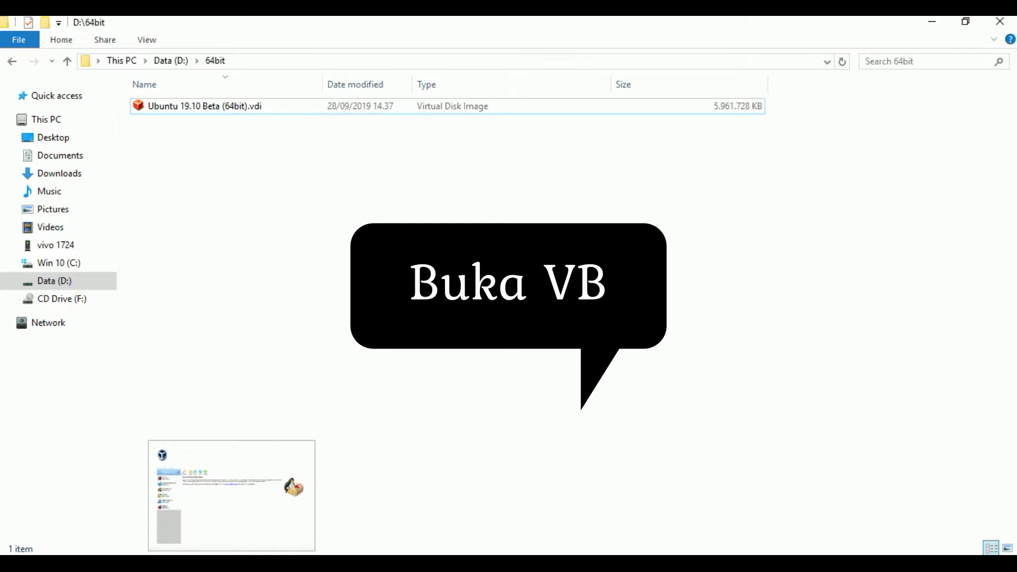
pyautogui.click(294, 78)
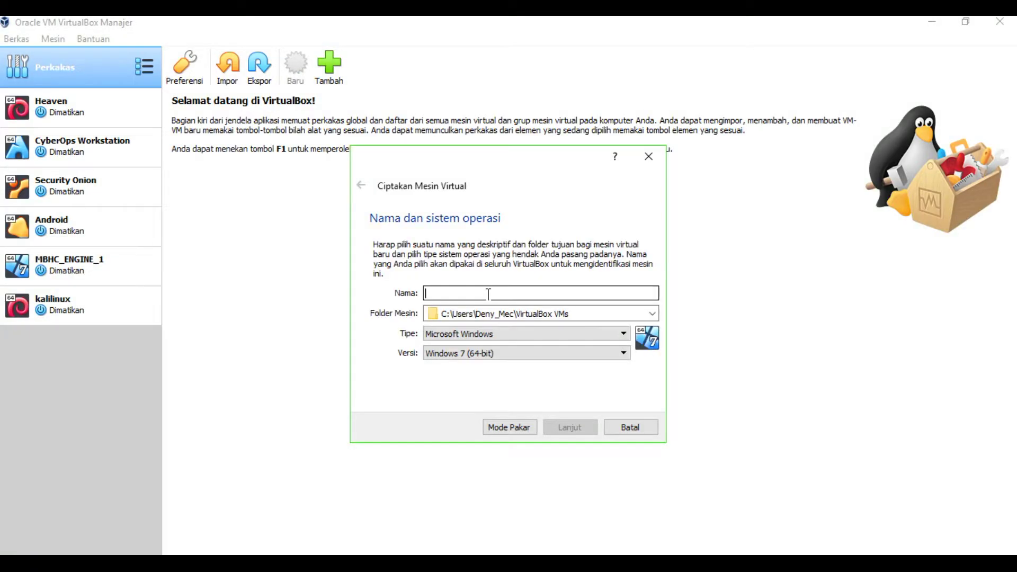
pyautogui.write('Ubuntu')
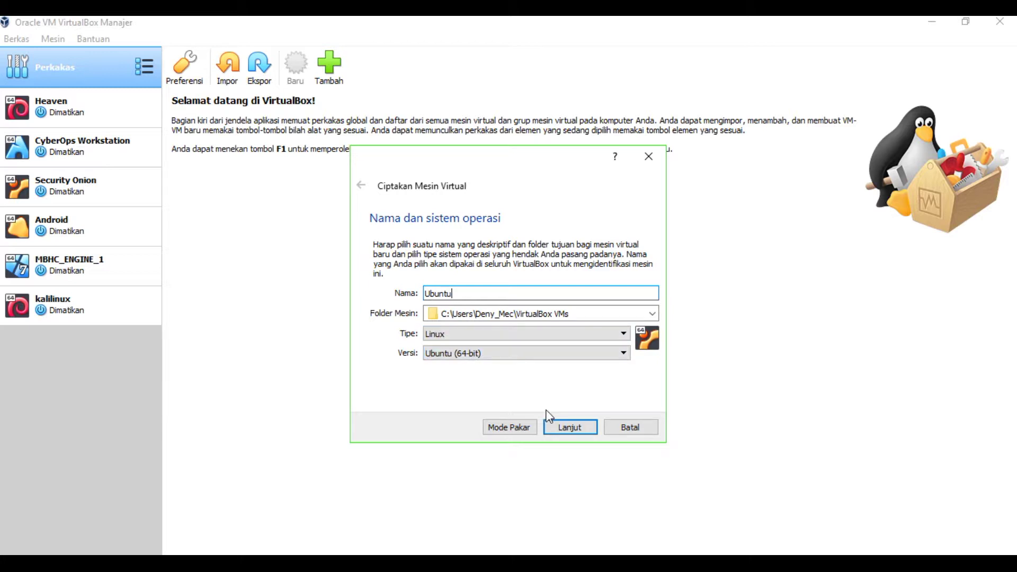
pyautogui.click(576, 429)
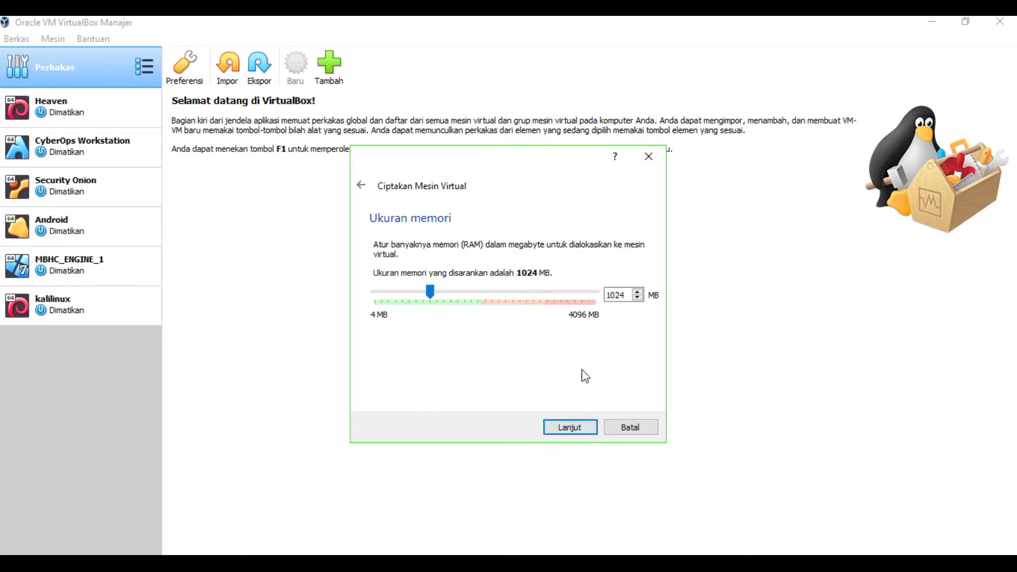
pyautogui.doubleClick(603, 296)
pyautogui.click(582, 429)
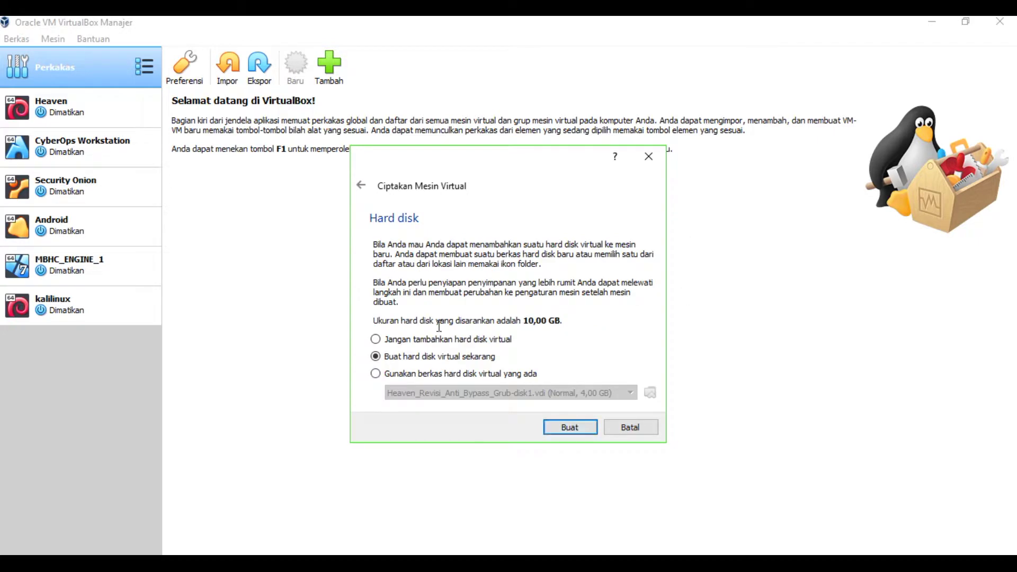
# Step: Choose to use an existing virtual hard disk file and browse for it in the 64bit folder on D:
pyautogui.click(487, 372)
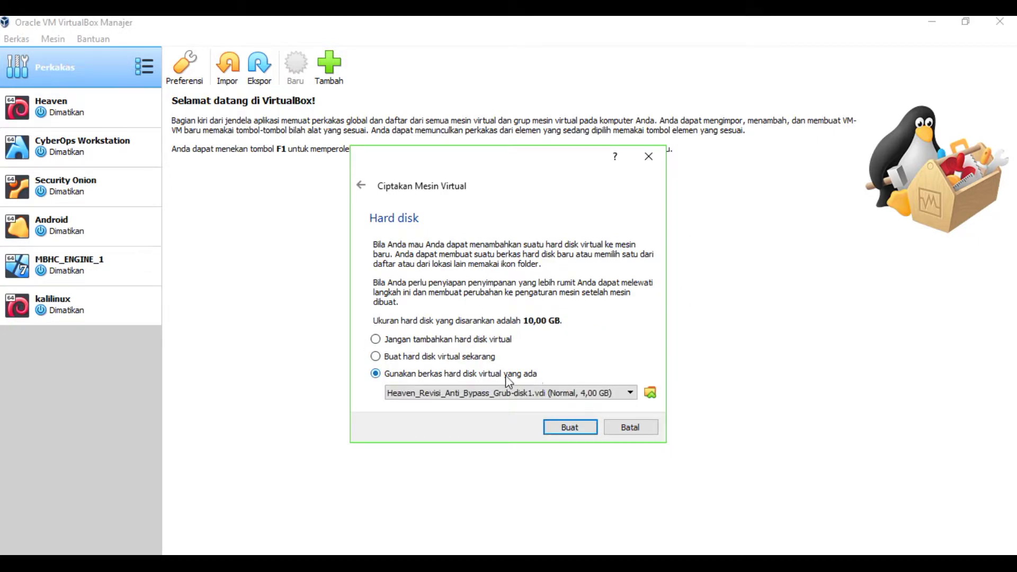
pyautogui.click(649, 393)
pyautogui.click(359, 260)
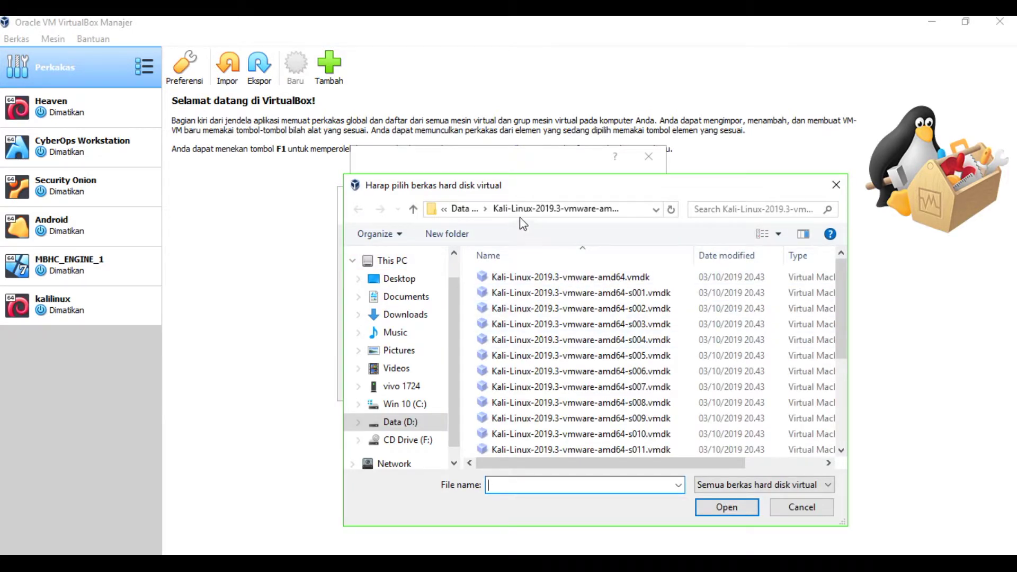
pyautogui.click(464, 221)
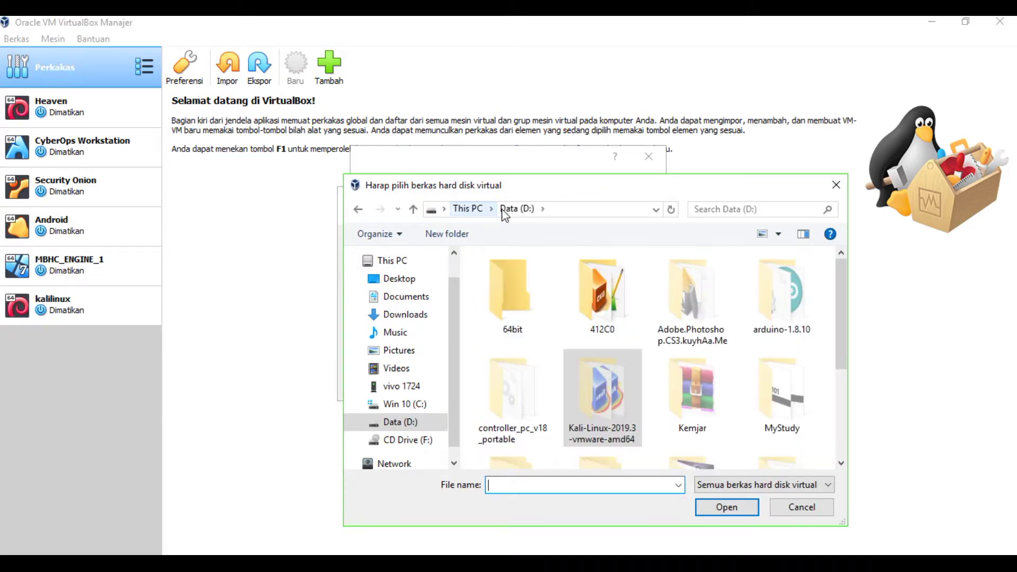
pyautogui.click(505, 310)
pyautogui.doubleClick(503, 316)
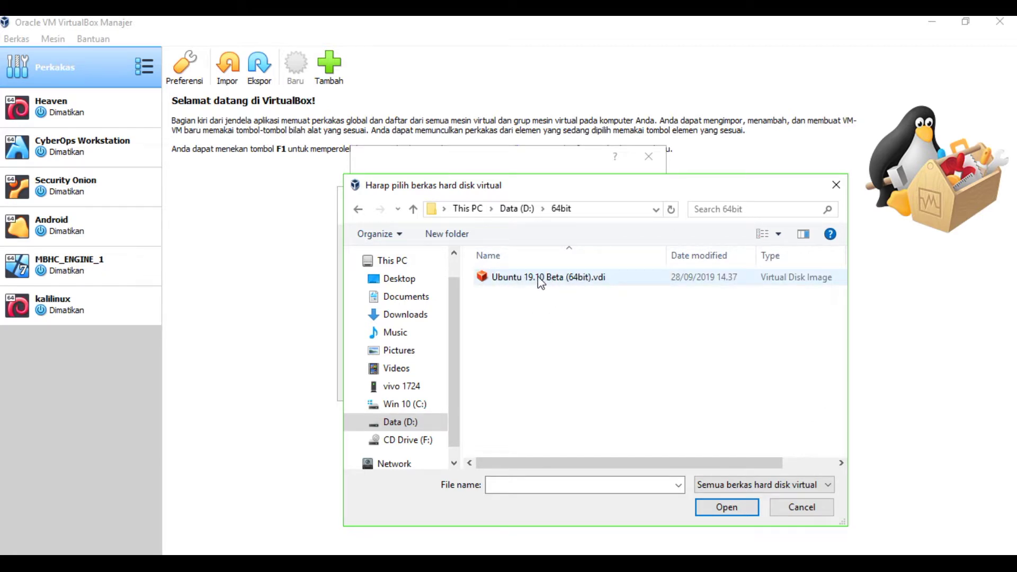
# Step: Attach Ubuntu 19.10 Beta (64bit).vdi as the machine's hard disk and create the virtual machine
pyautogui.click(540, 279)
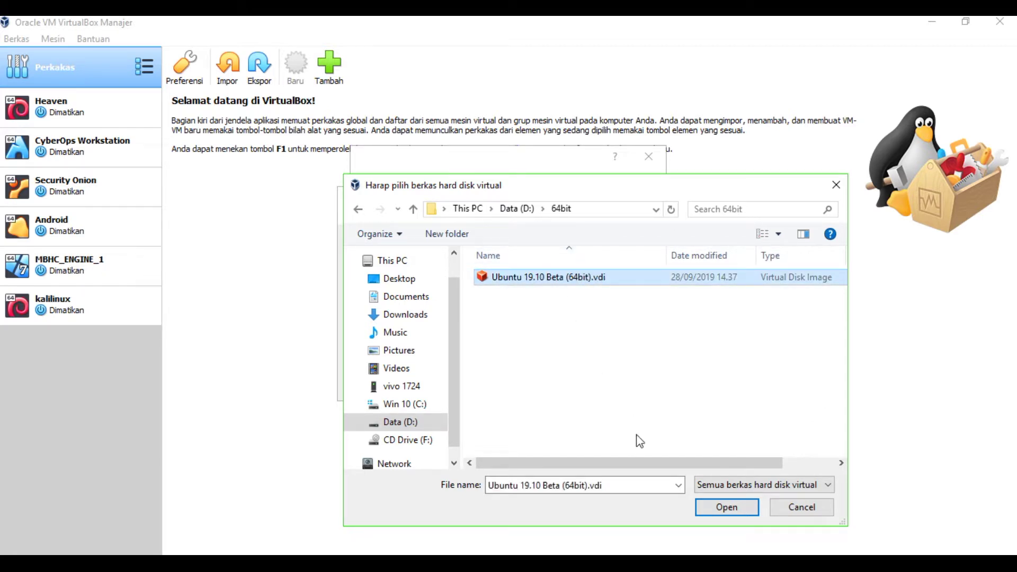
pyautogui.click(581, 485)
pyautogui.click(627, 375)
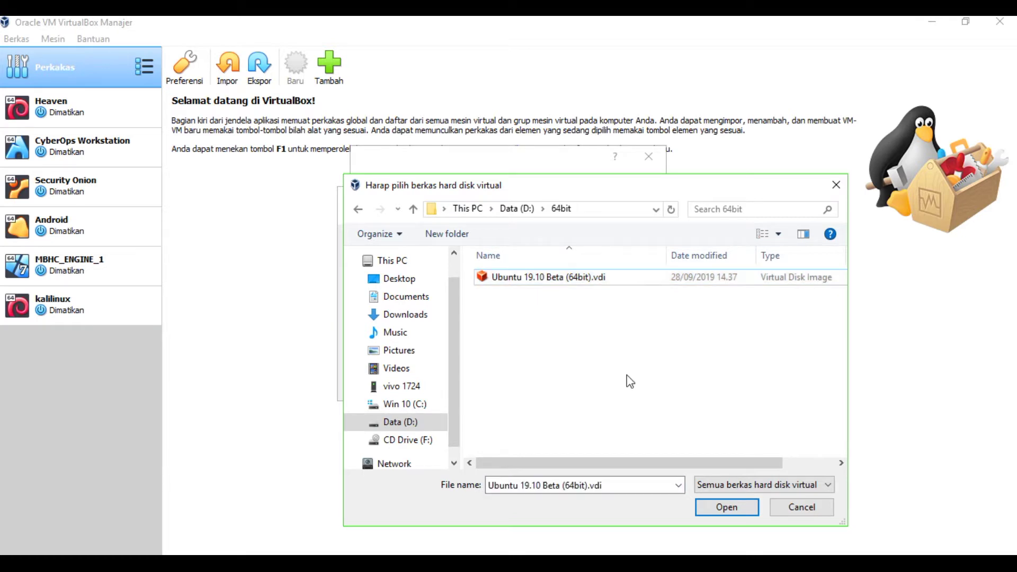
pyautogui.click(727, 508)
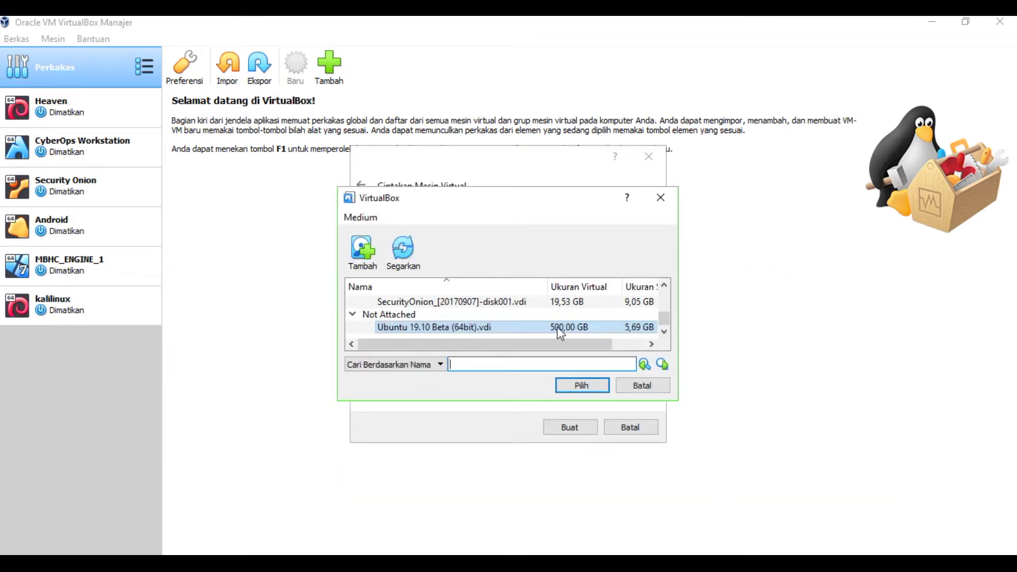
pyautogui.click(597, 387)
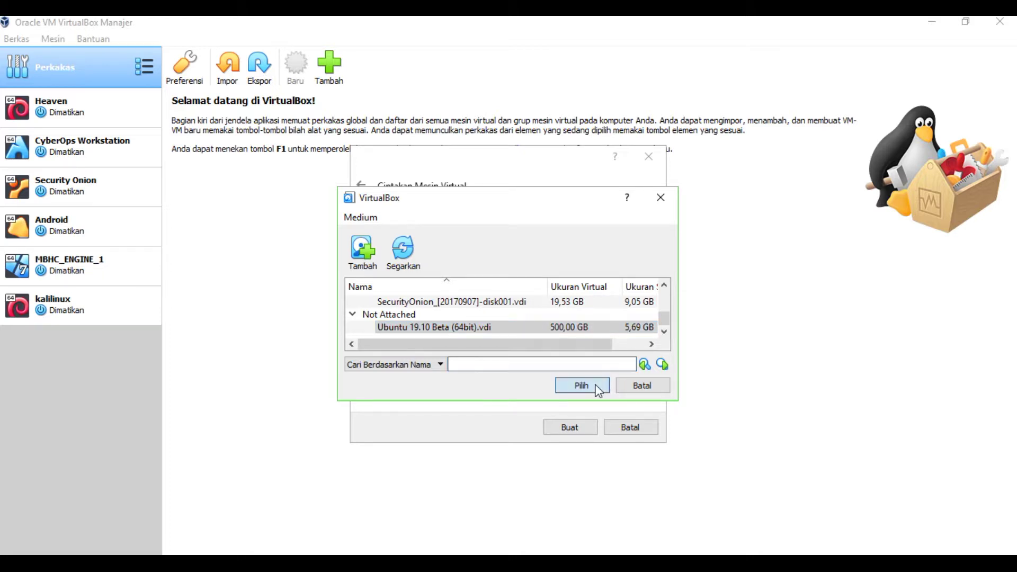
pyautogui.click(570, 428)
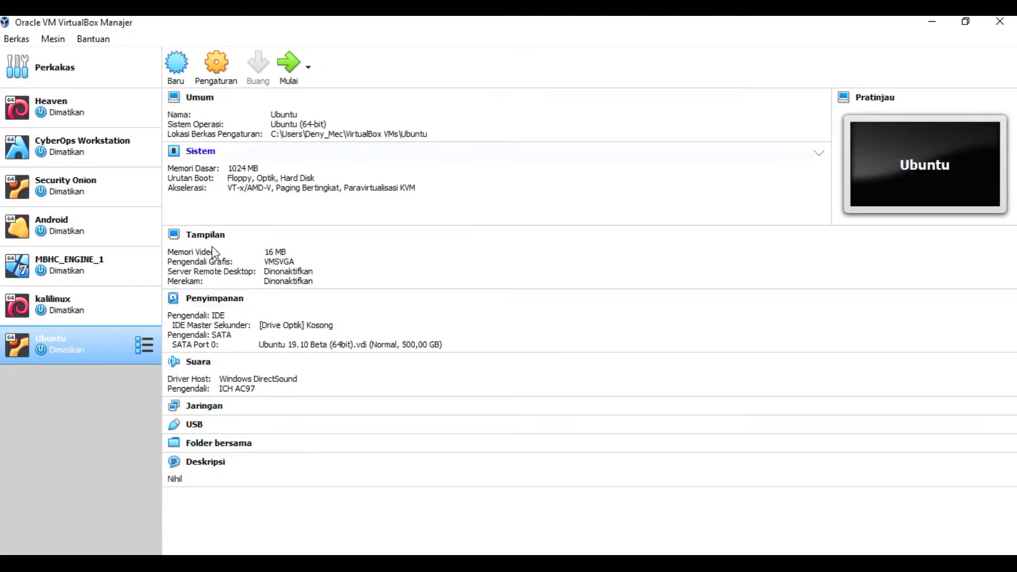
# Step: Start the Ubuntu virtual machine and sign in to the listed user account with the account password
pyautogui.click(290, 66)
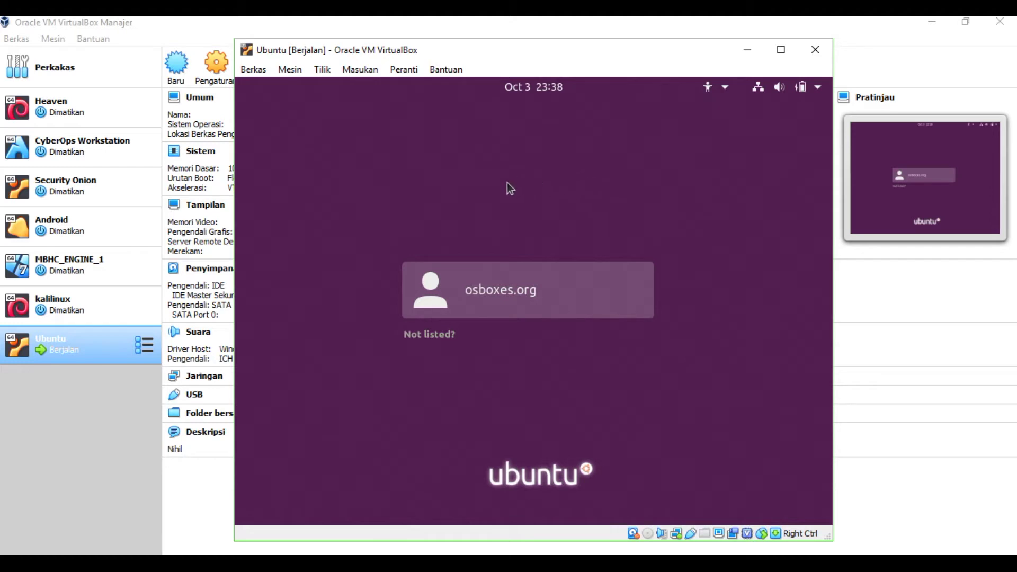
pyautogui.click(517, 287)
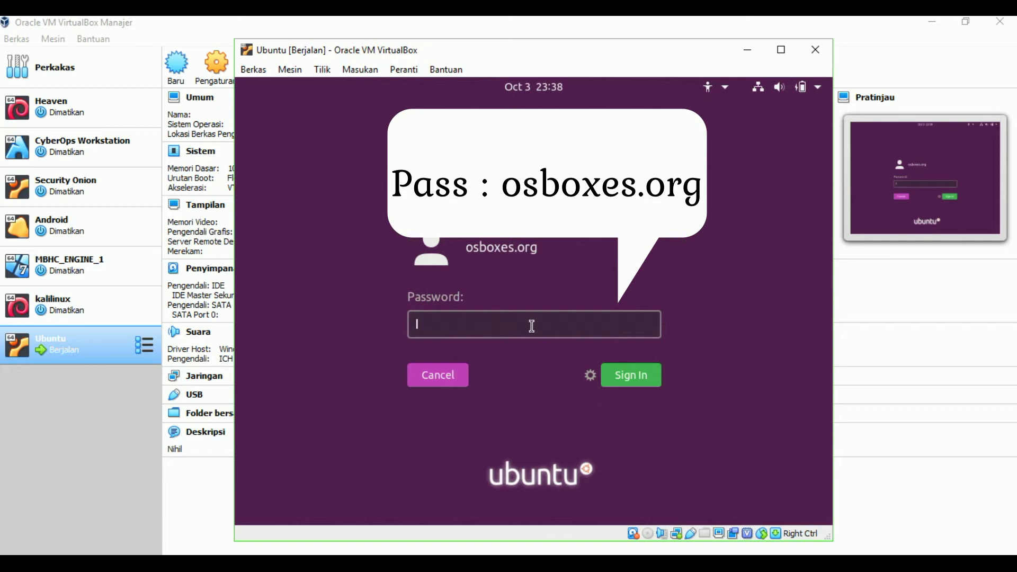
pyautogui.write('osboxes.org')
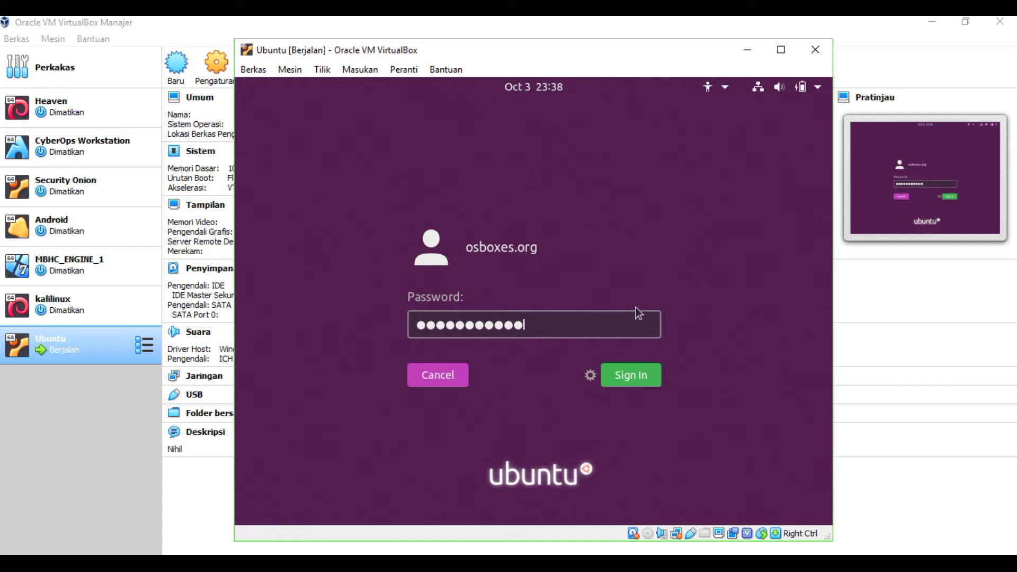
pyautogui.click(641, 380)
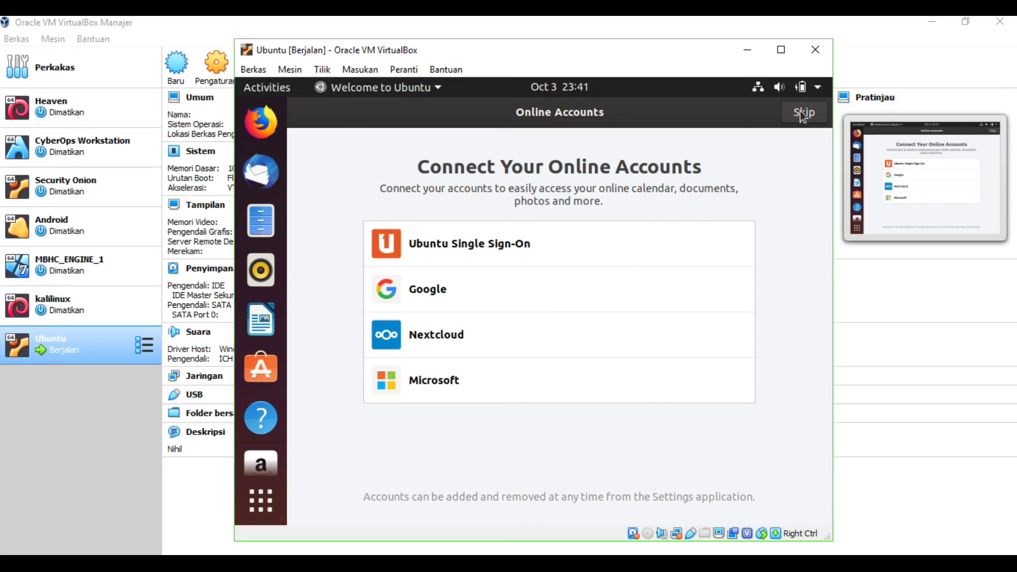
# Step: Maximize the virtual machine window and complete the Ubuntu welcome setup, skipping online accounts and leaving Location Services off
pyautogui.click(781, 50)
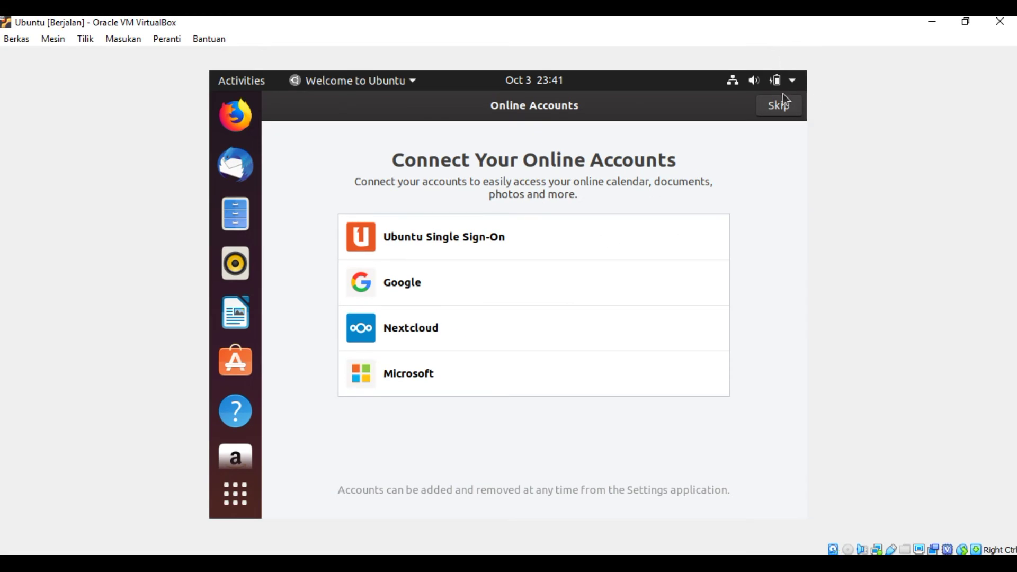
pyautogui.press('Return')
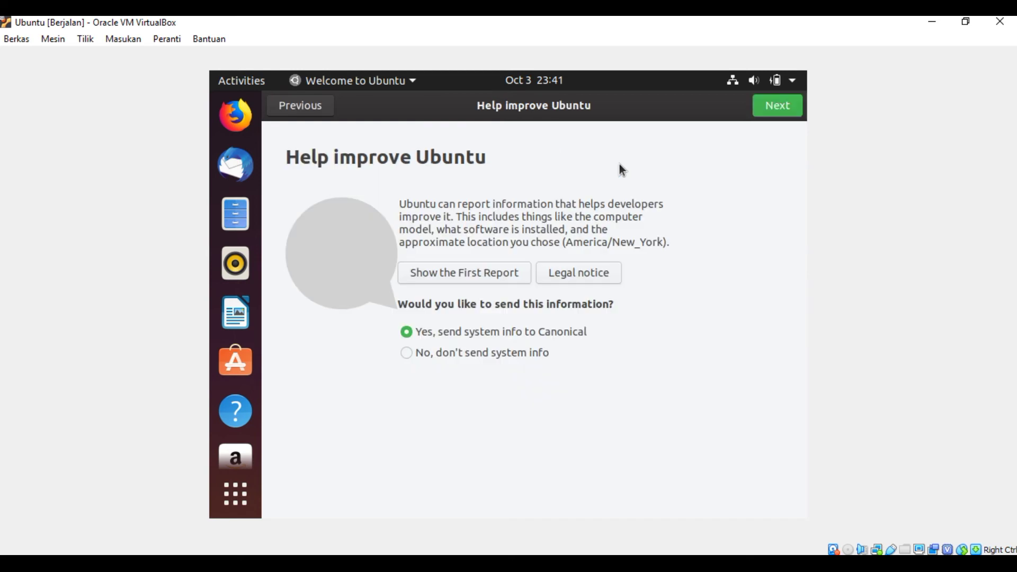
pyautogui.press('Down')
pyautogui.press('Return')
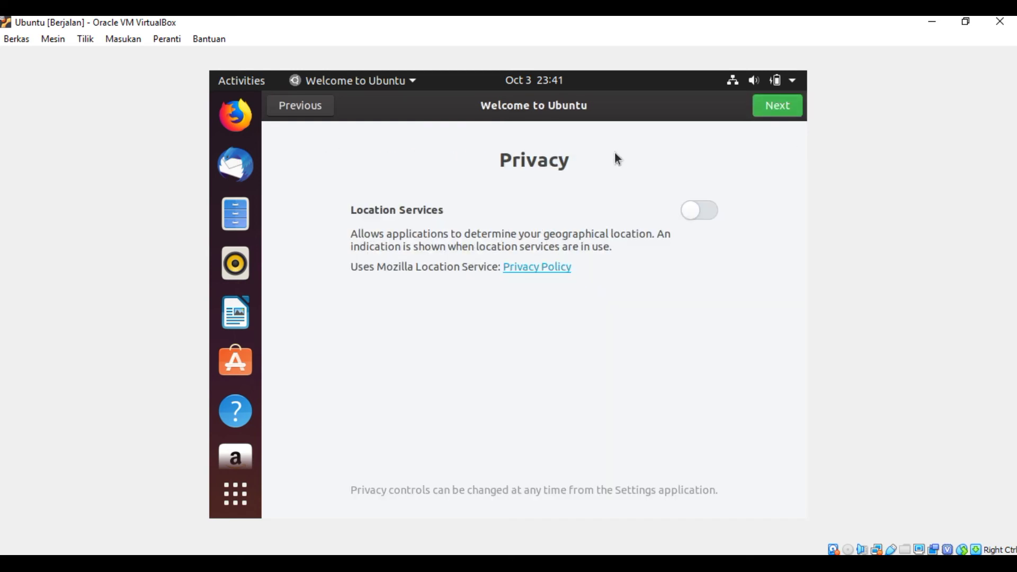
pyautogui.click(771, 108)
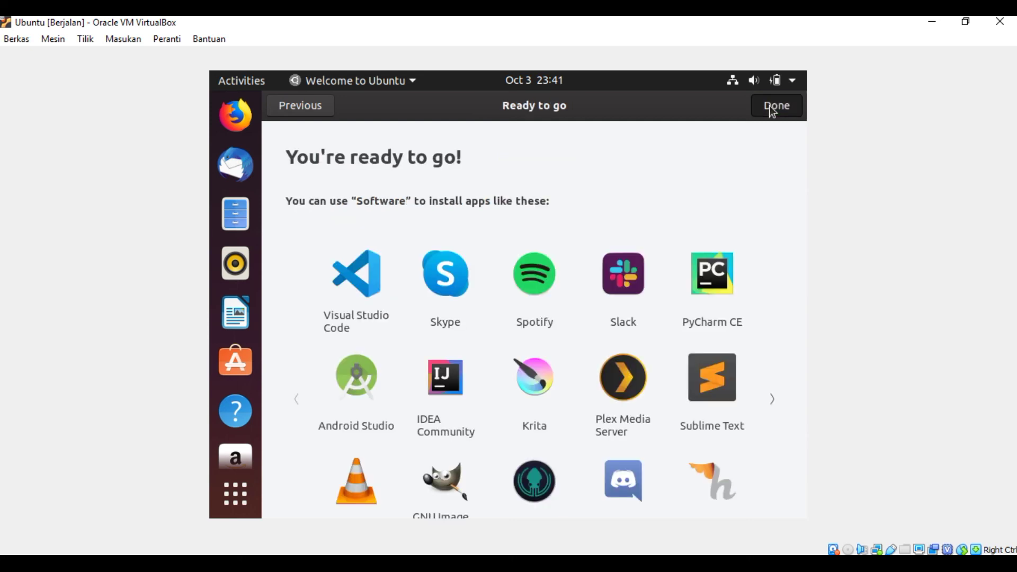
pyautogui.click(773, 108)
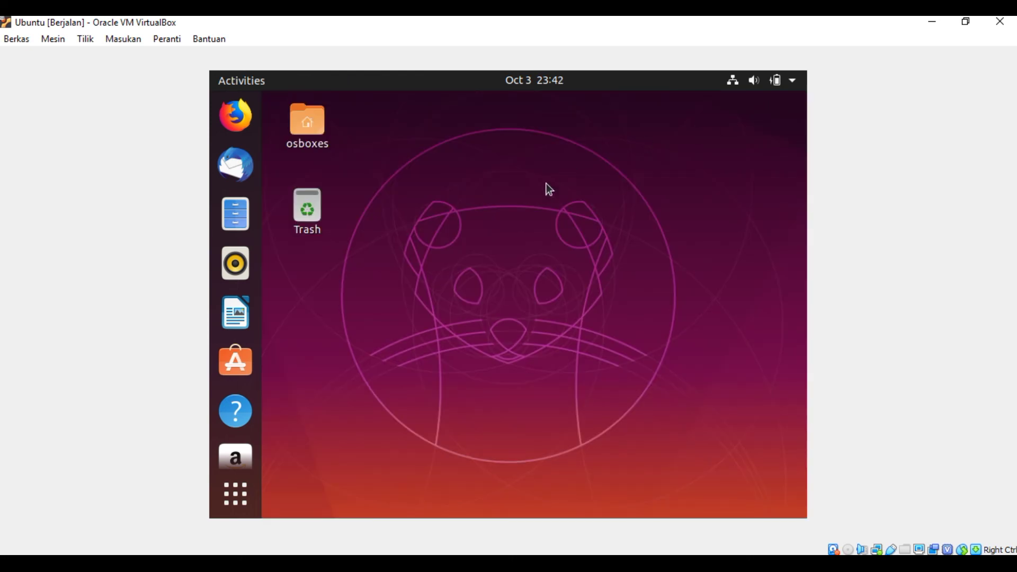